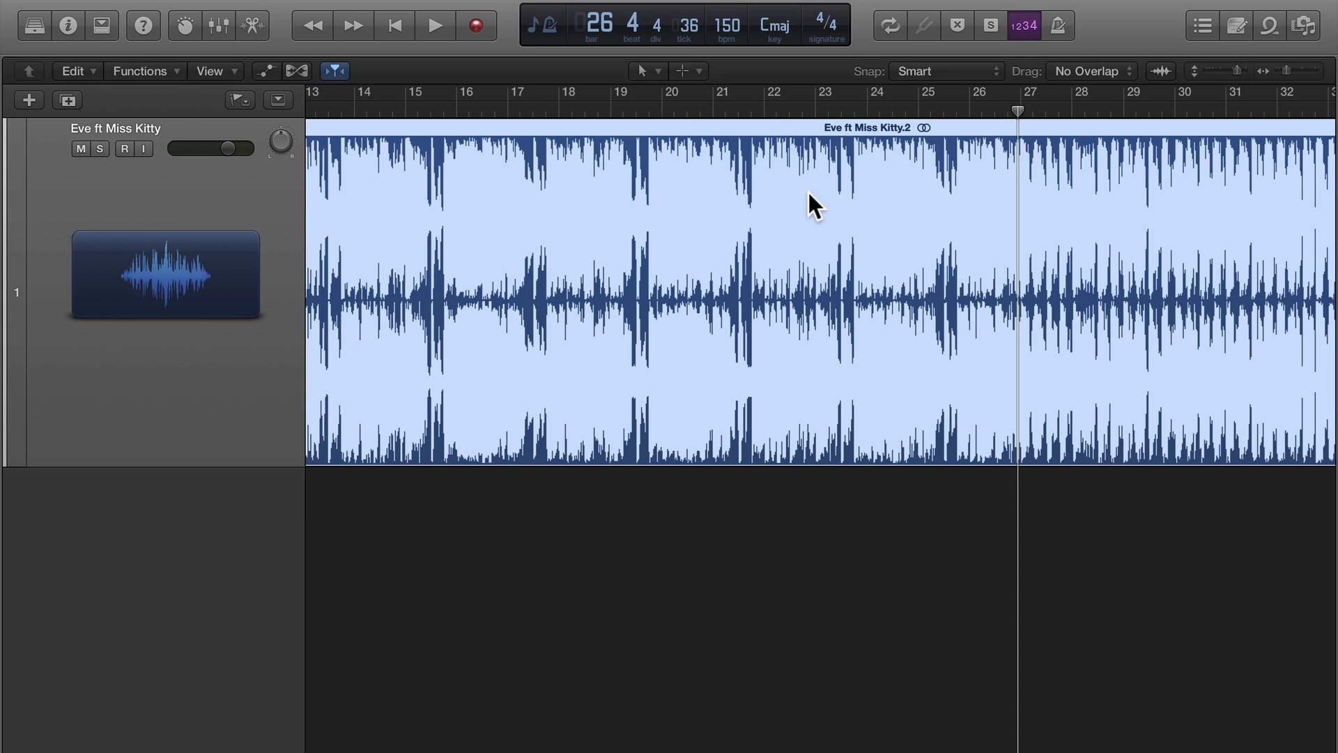
scroll(830, 329, "left", 2)
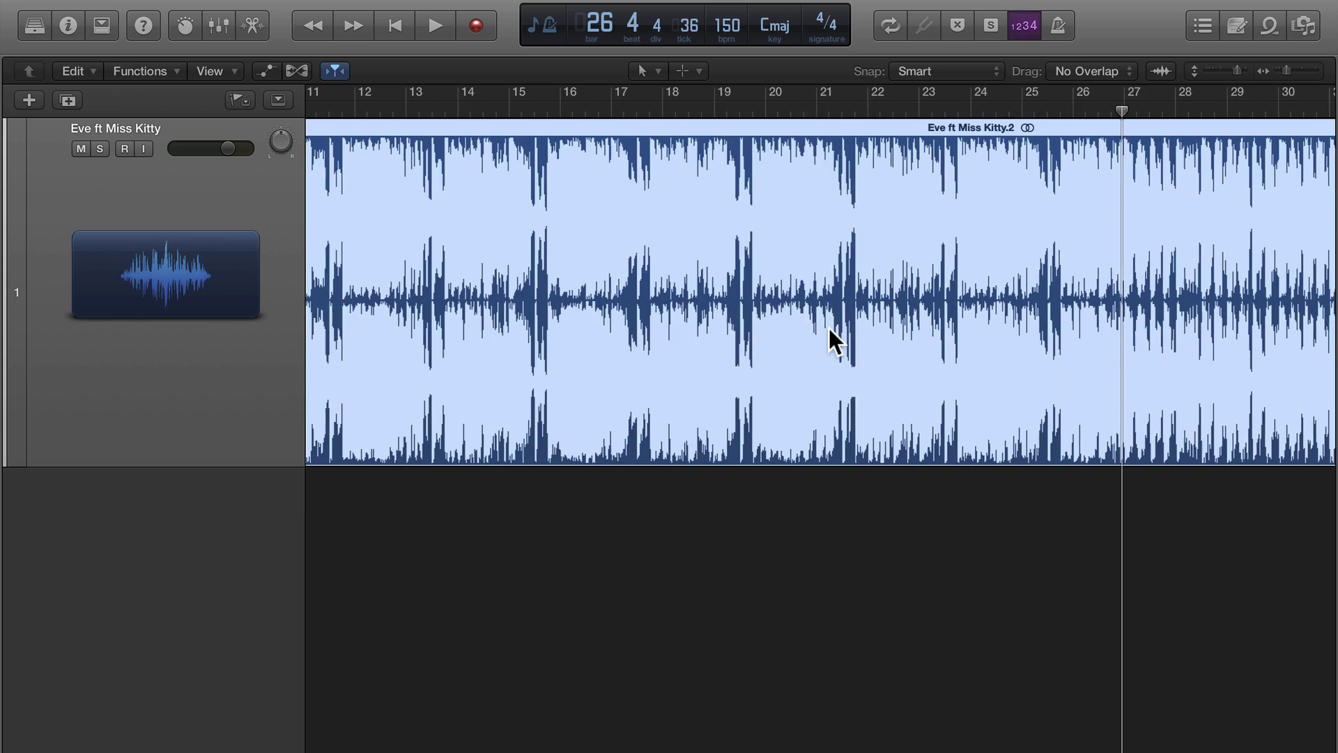
scroll(829, 329, "left", 2)
scroll(828, 325, "down", 2)
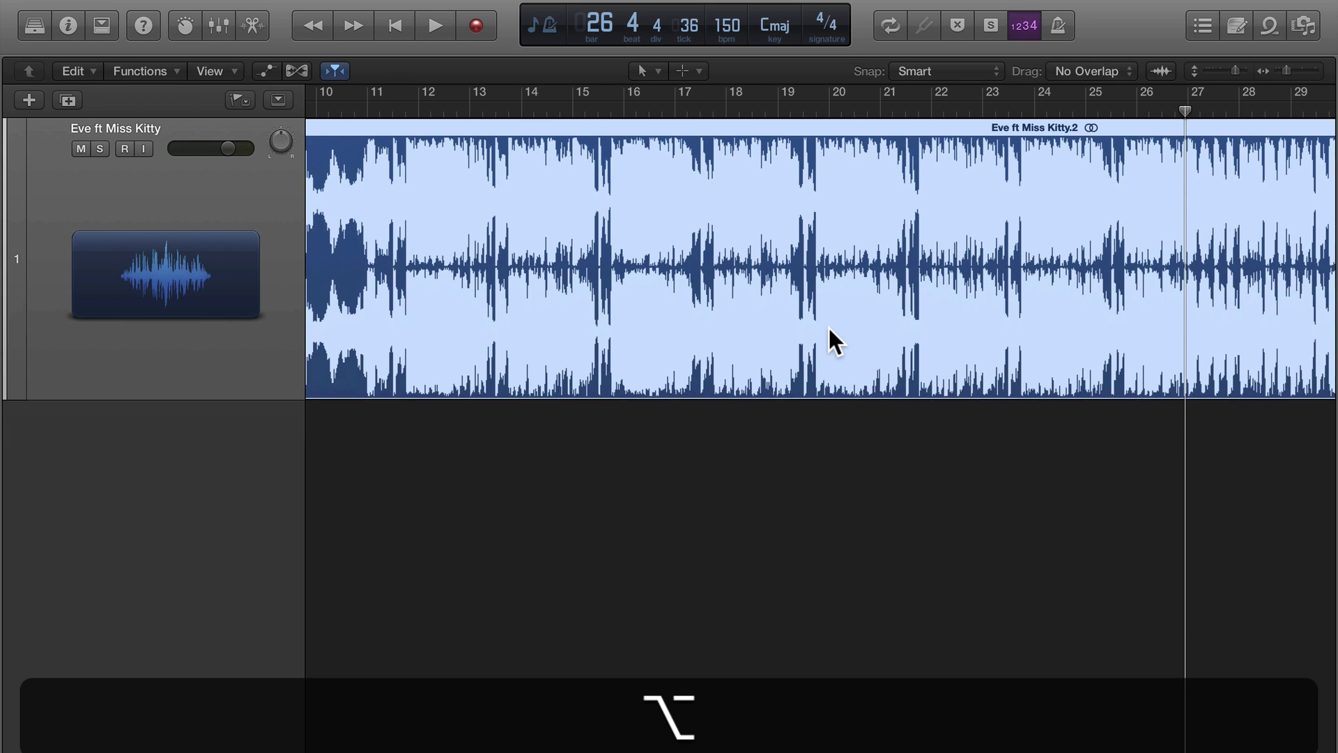
scroll(828, 326, "left", 3)
scroll(828, 325, "left", 1)
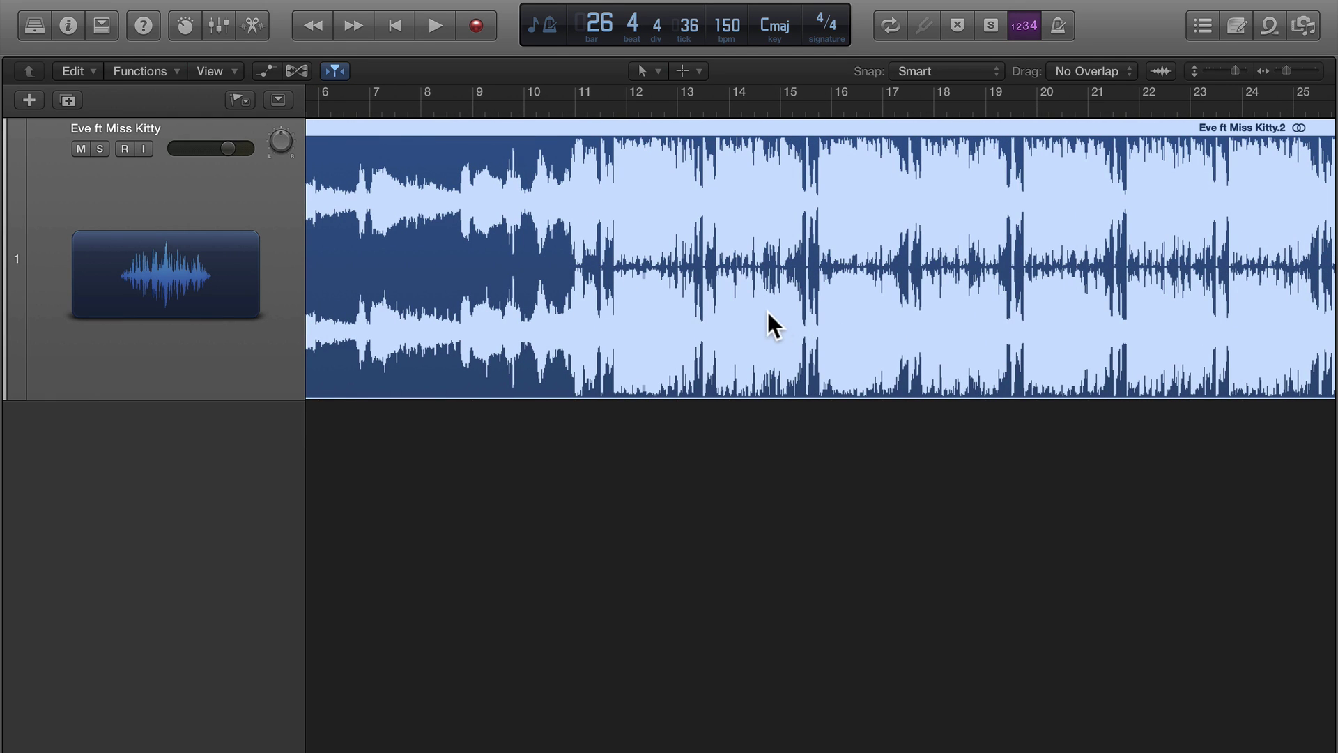
scroll(806, 248, "right", 3)
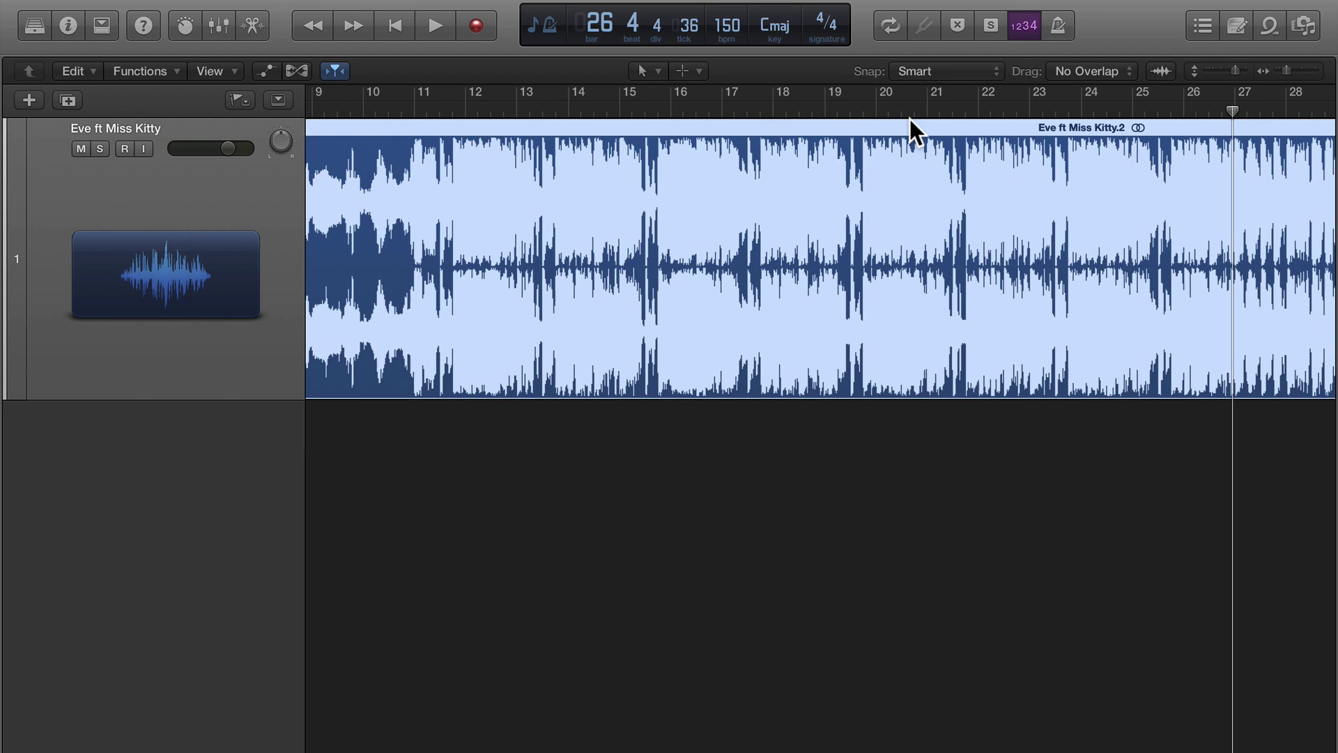
scroll(910, 126, "down", 3, "alt")
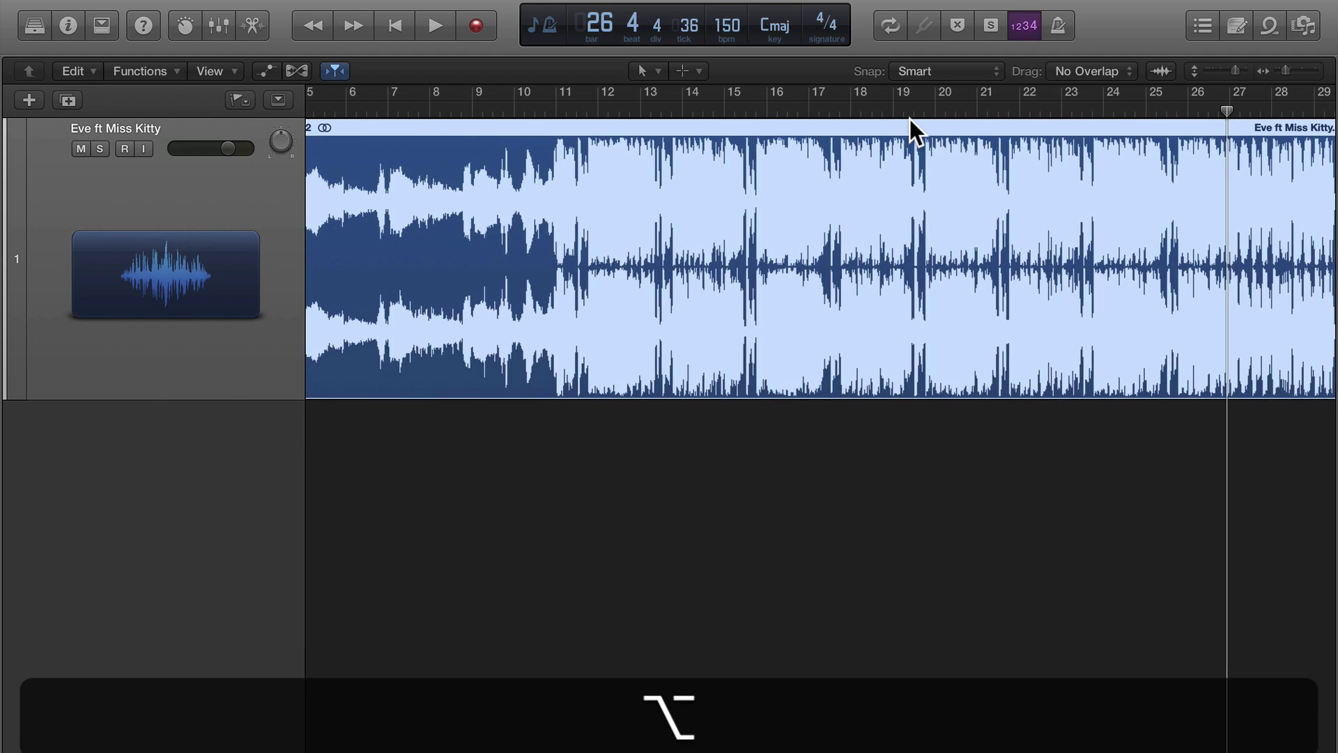
scroll(909, 120, "right", 2)
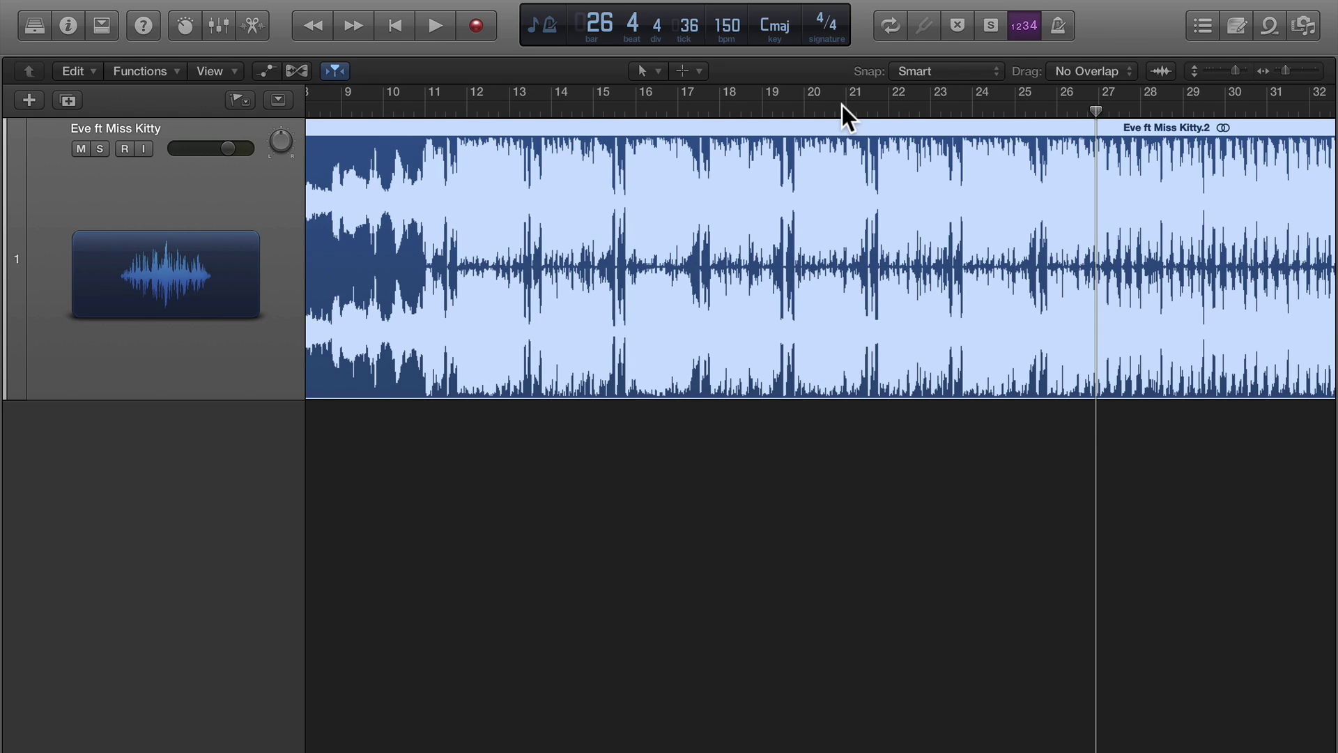
- Play the Eve ft Miss Kitty region from bar 21, then park the playhead at bar 23
left_click(842, 105)
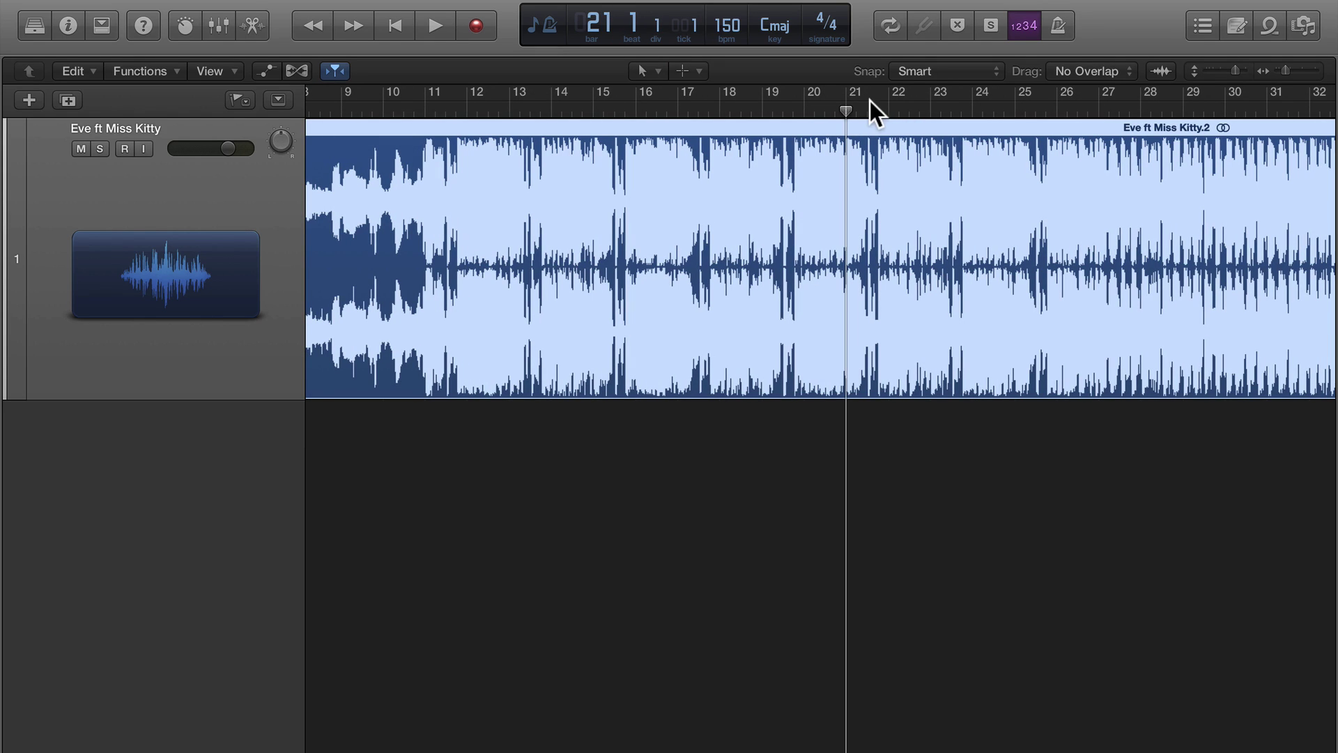
key("space")
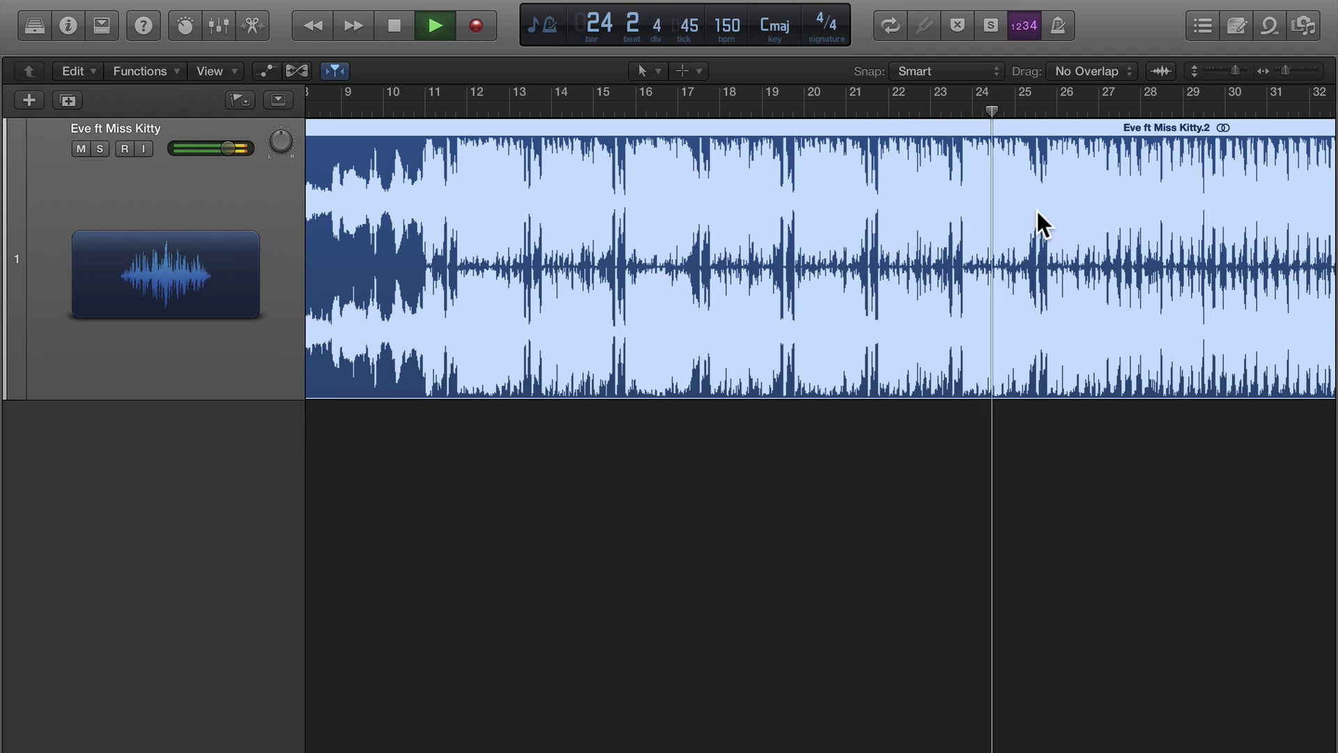
key("space")
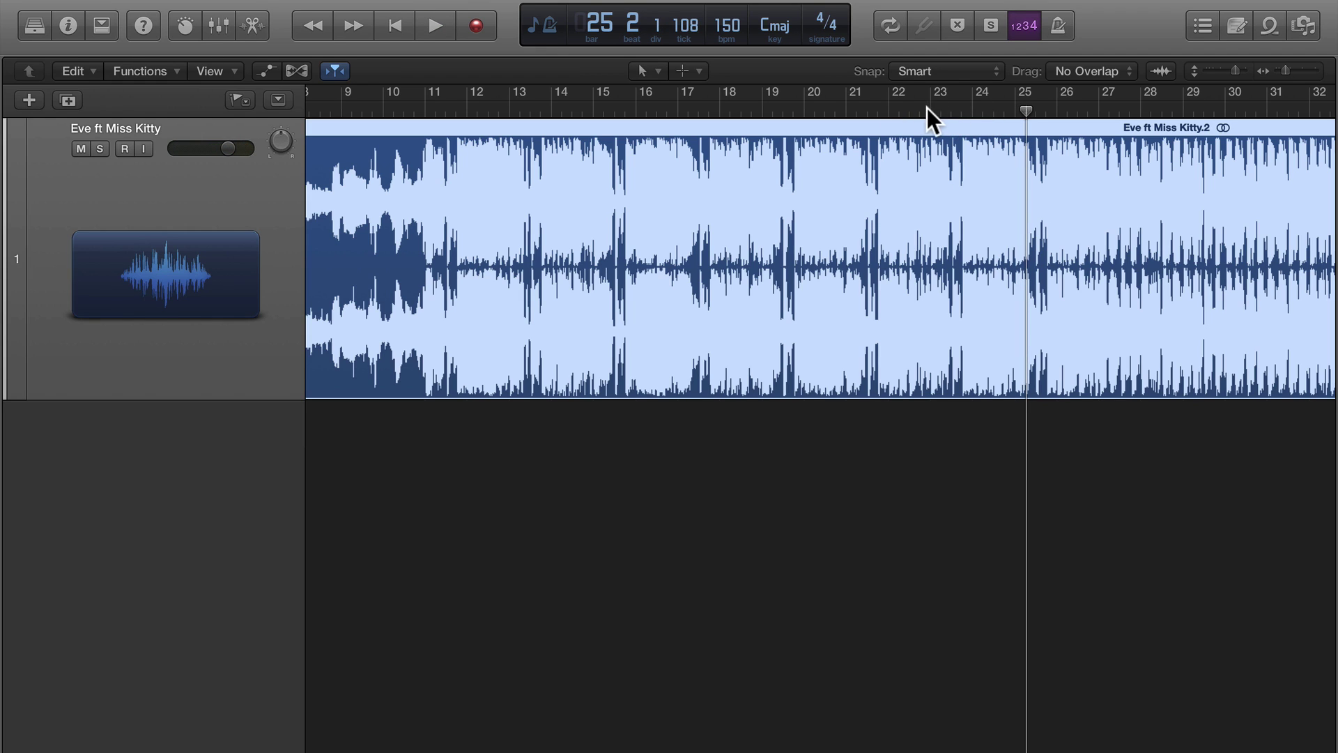
key("period")
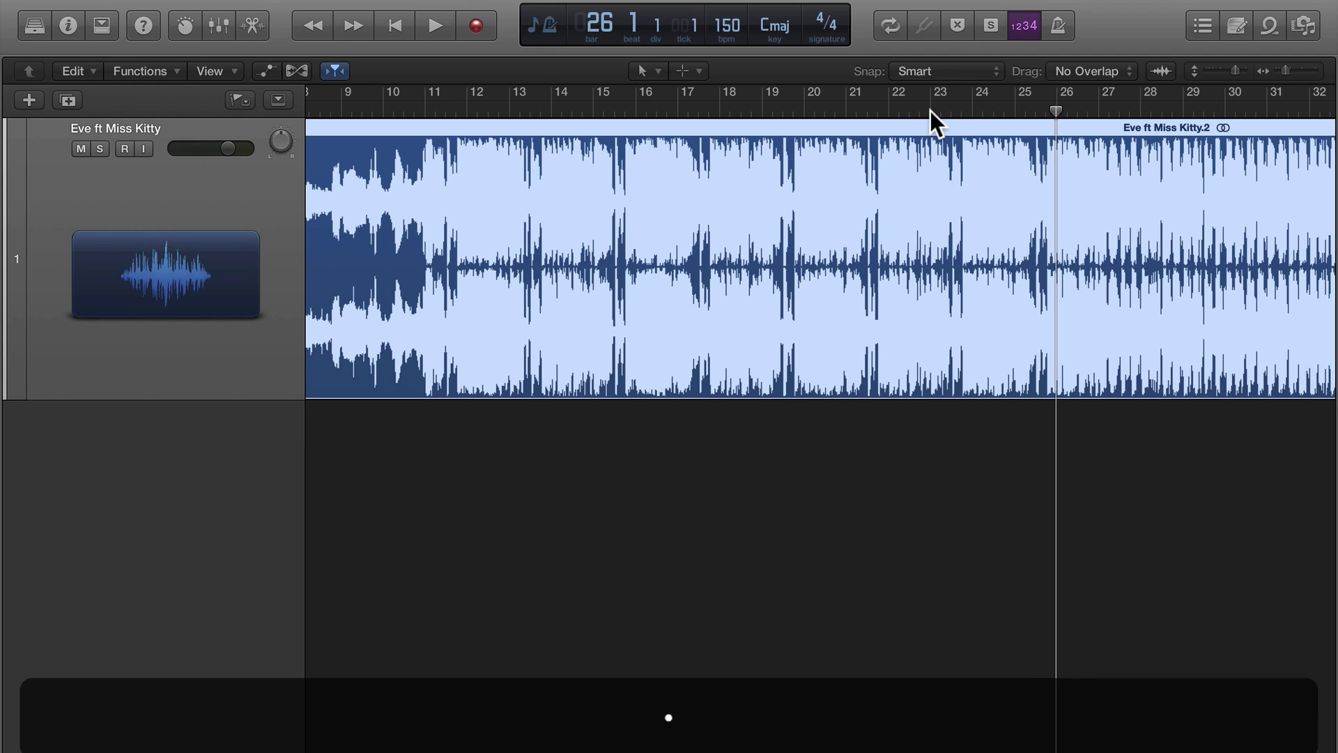
key("comma")
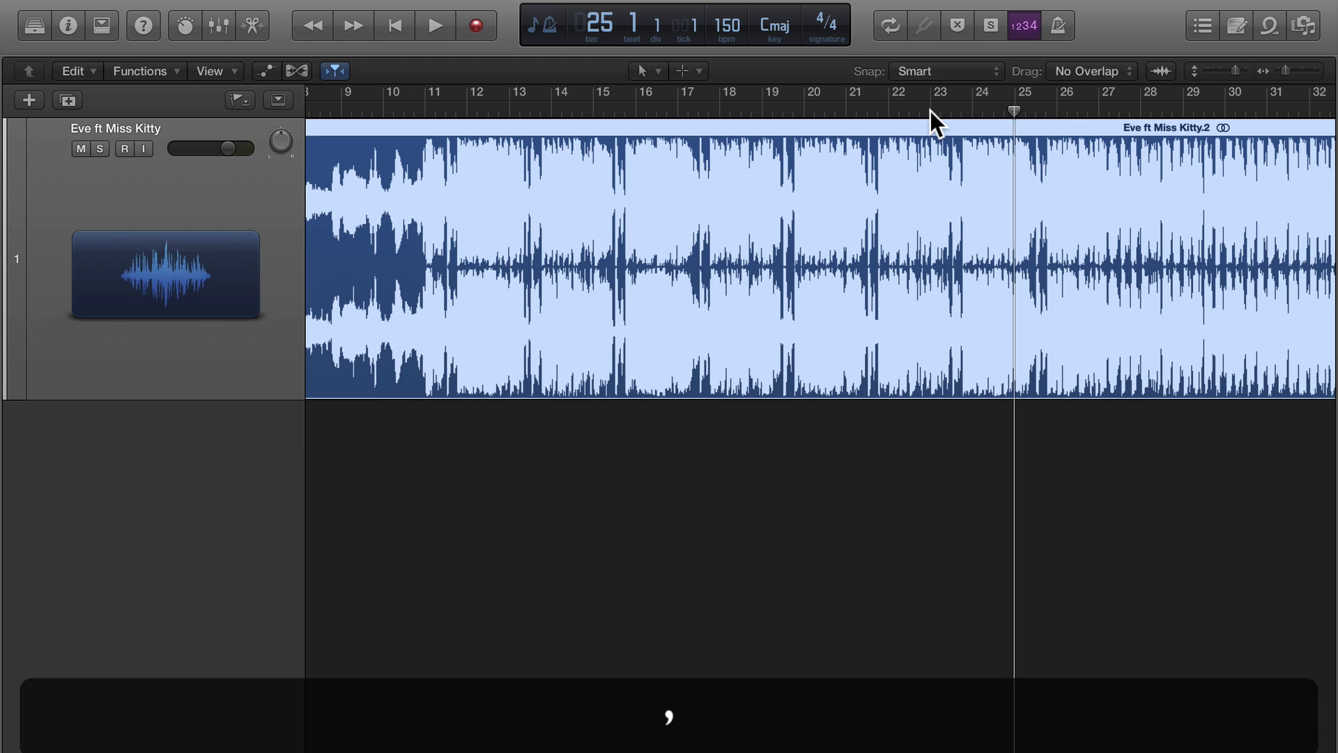
key("comma")
key("comma")
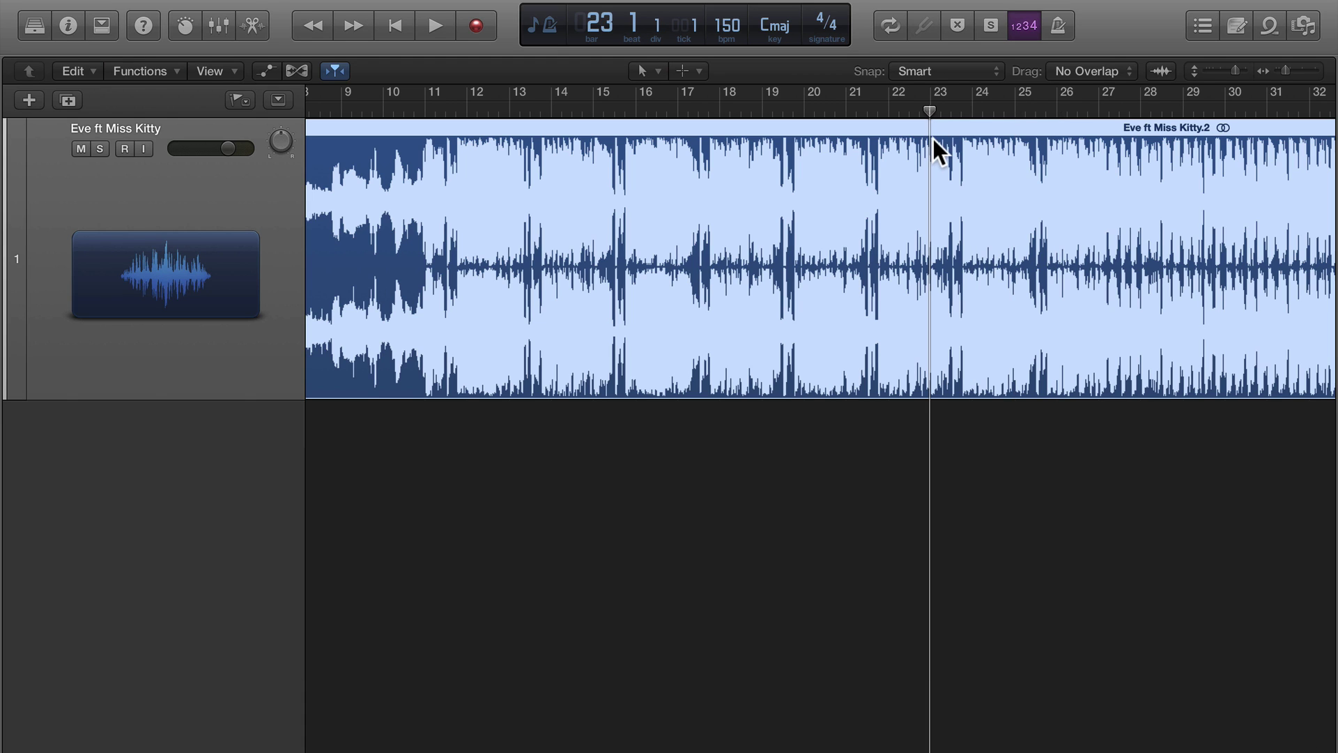
- Split the region at bar 23 and again at bar 25
key("super+t")
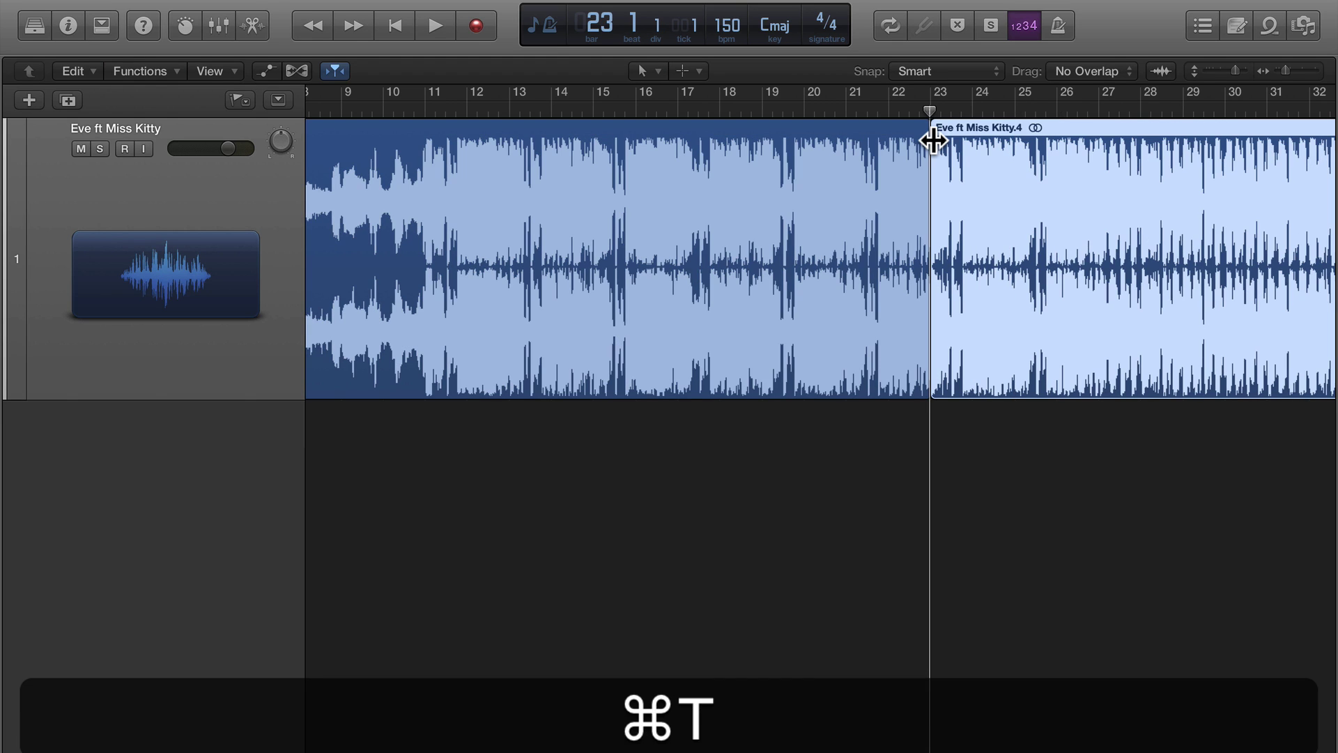
key("period")
key("period")
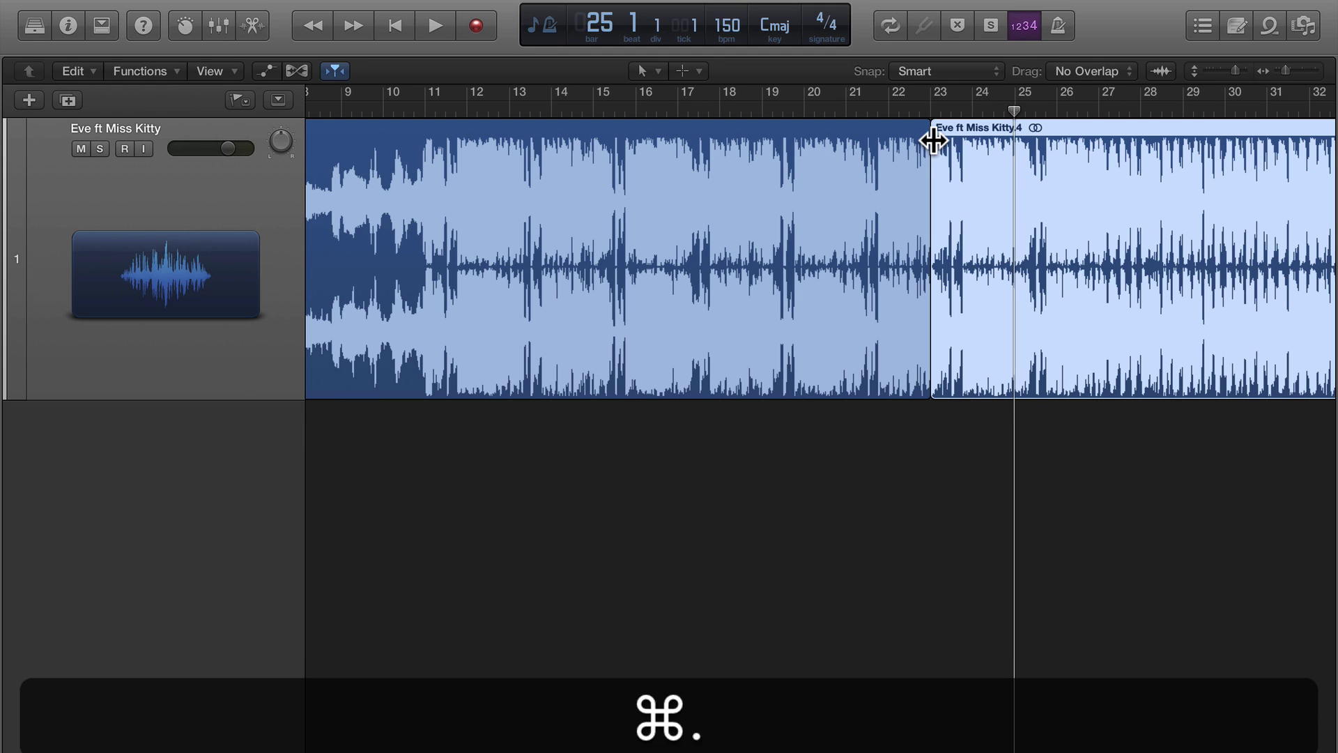
key("super+t")
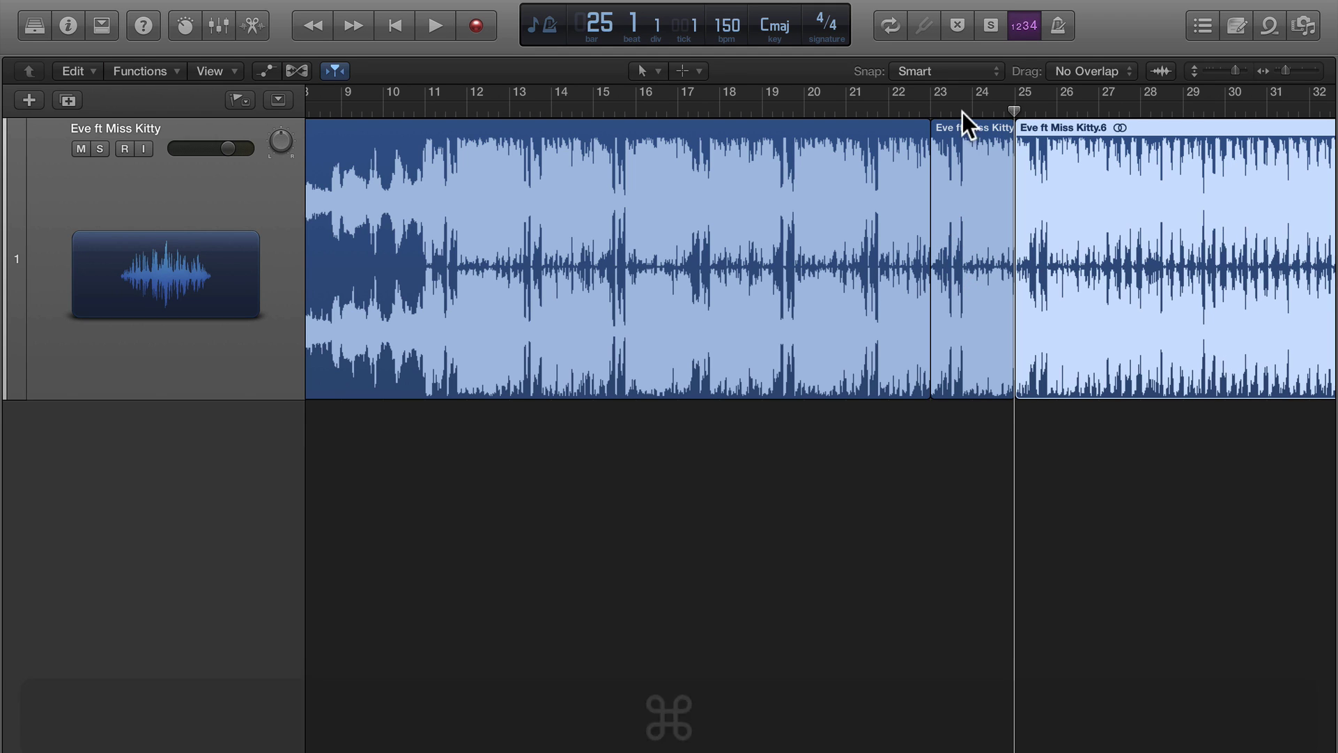
- Audition the isolated piece, playing from bar 23 and then from bar 25
left_click(923, 109)
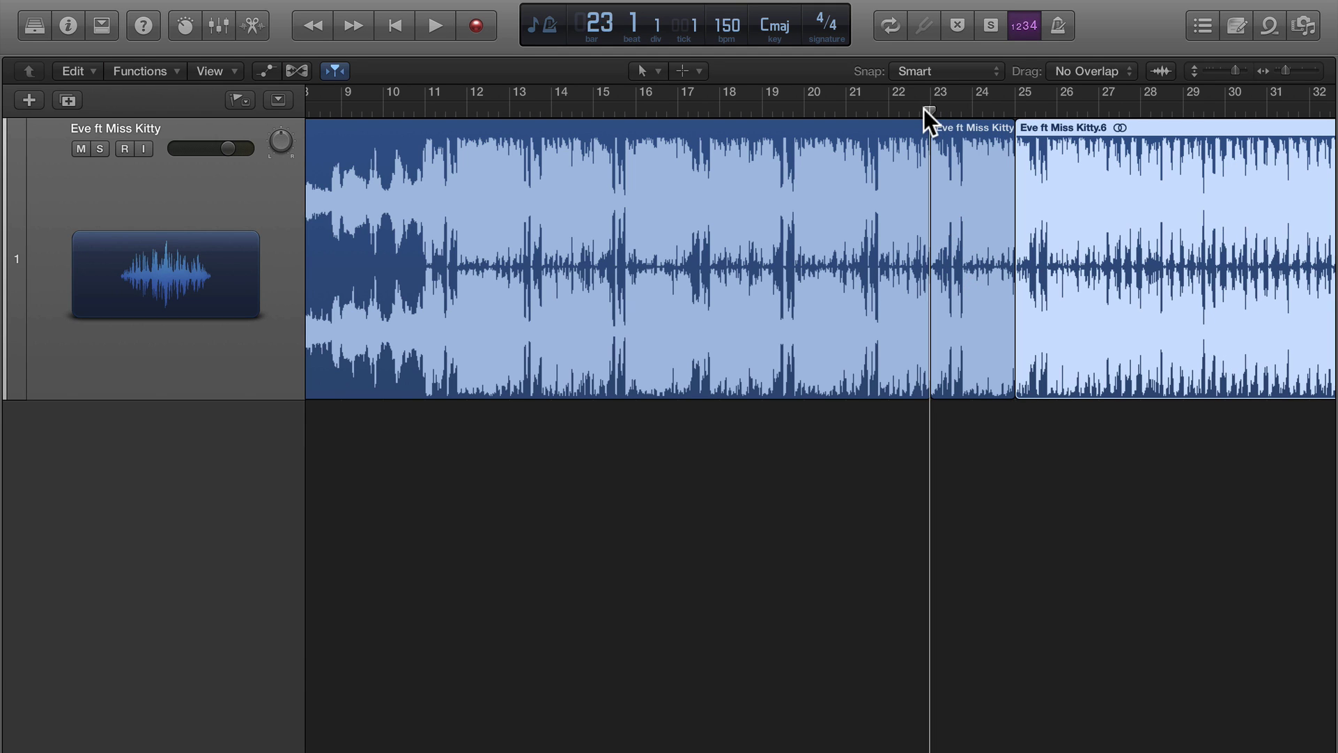
key("space")
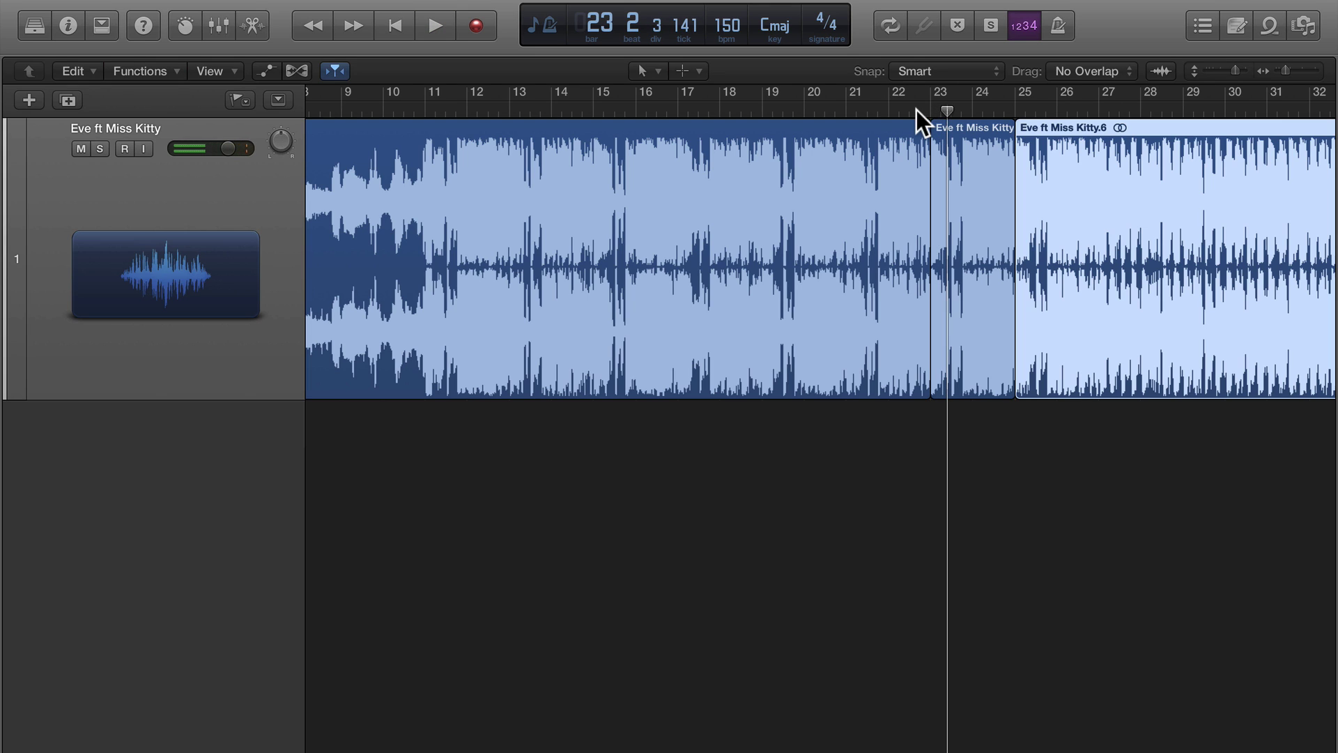
left_click(1015, 109)
key("space")
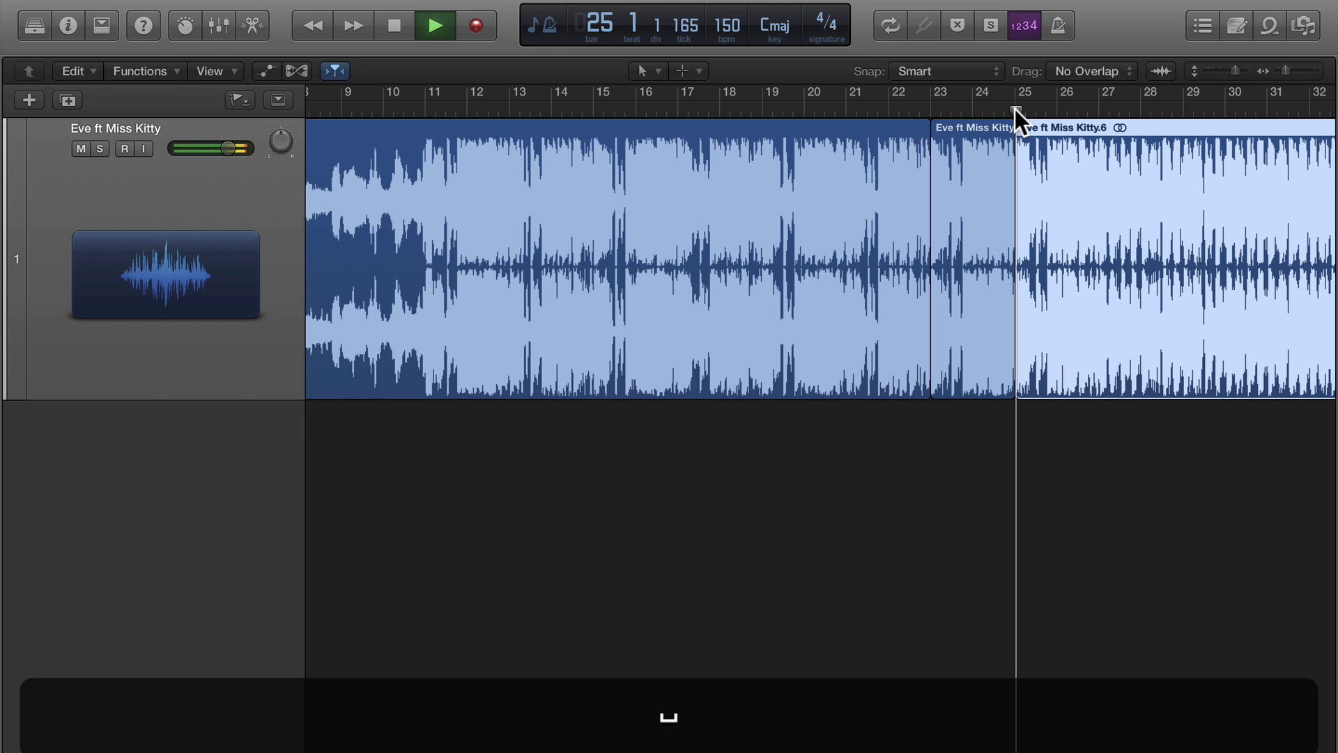
key("space")
- Delete the bar 23–25 region and nudge the later region left to bar 23
left_click(986, 153)
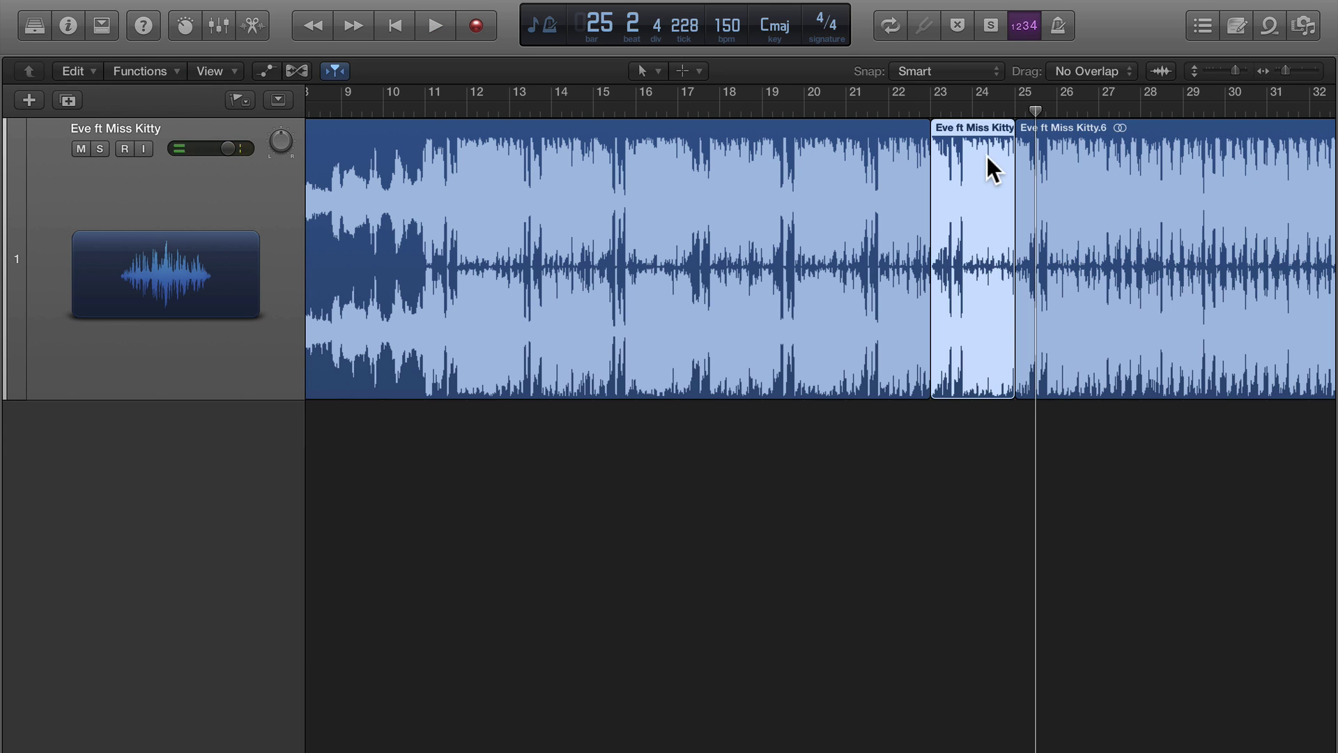
key("BackSpace")
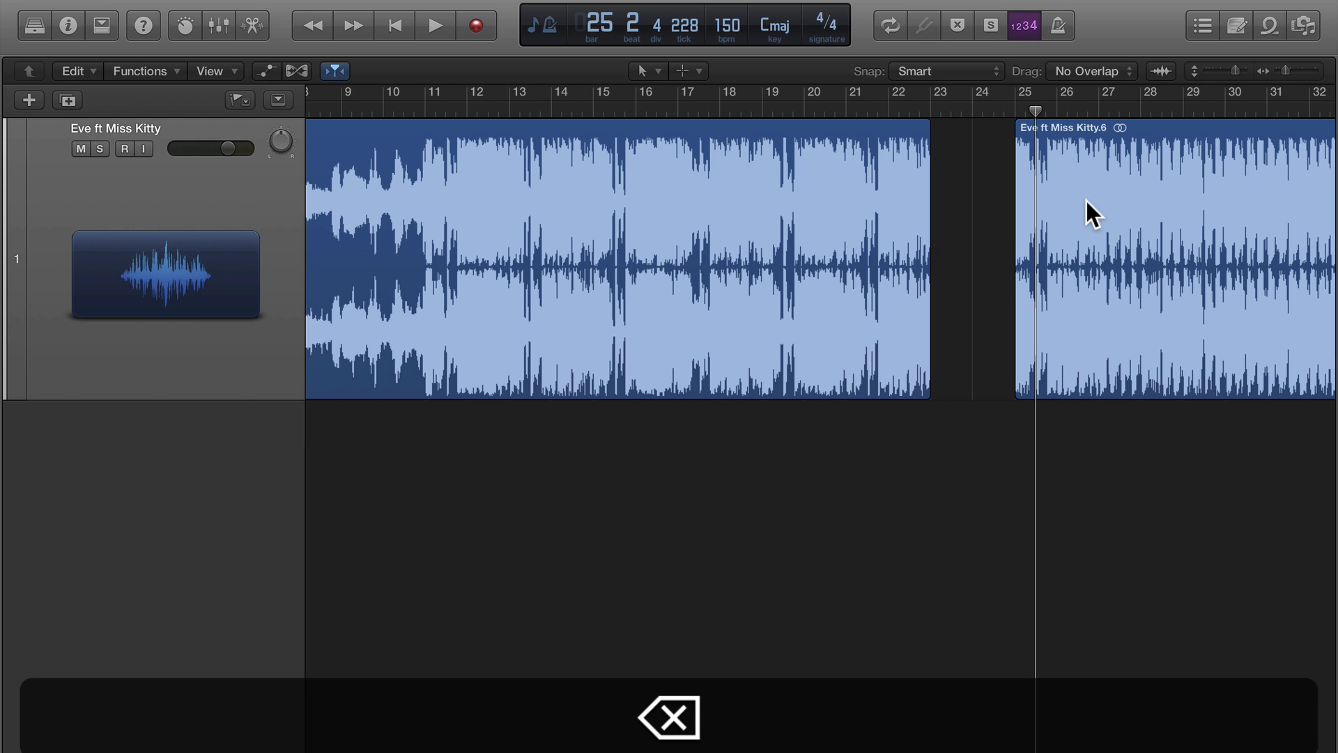
left_click(1085, 198)
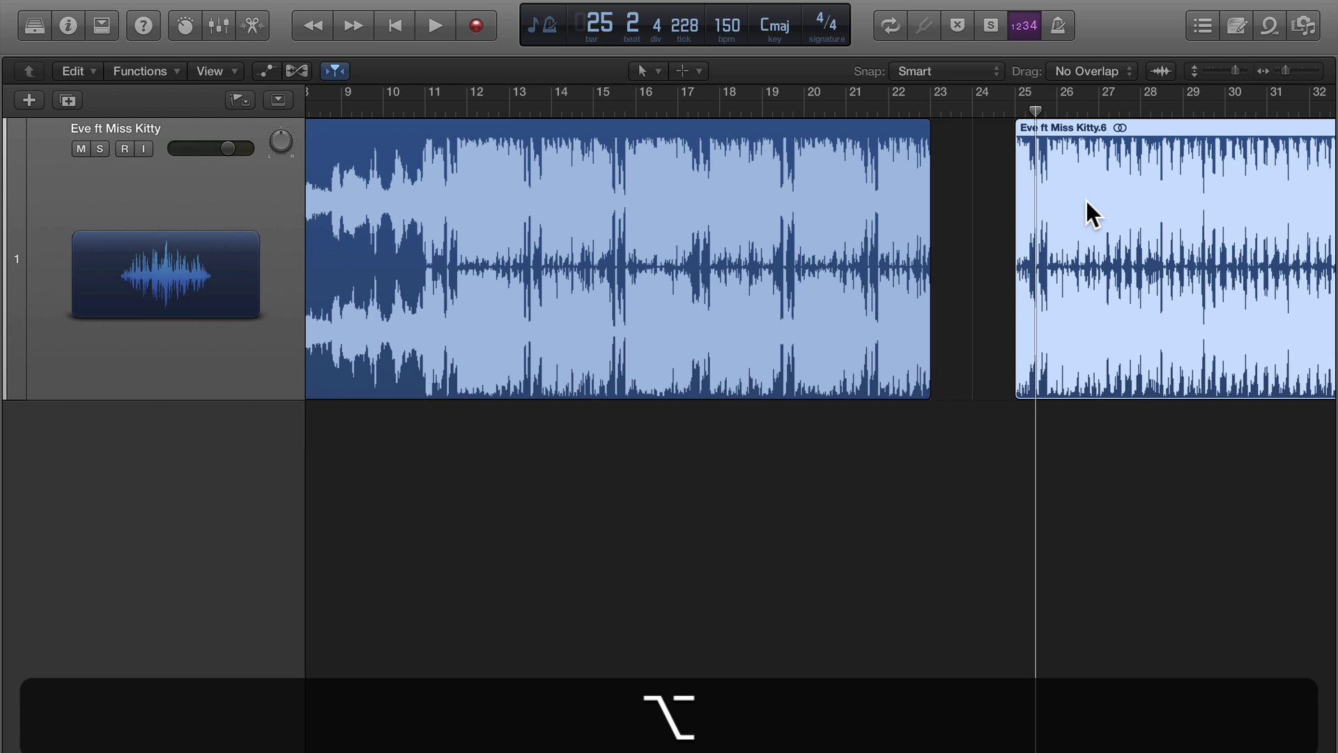
key("alt+Left")
key("alt+Left")
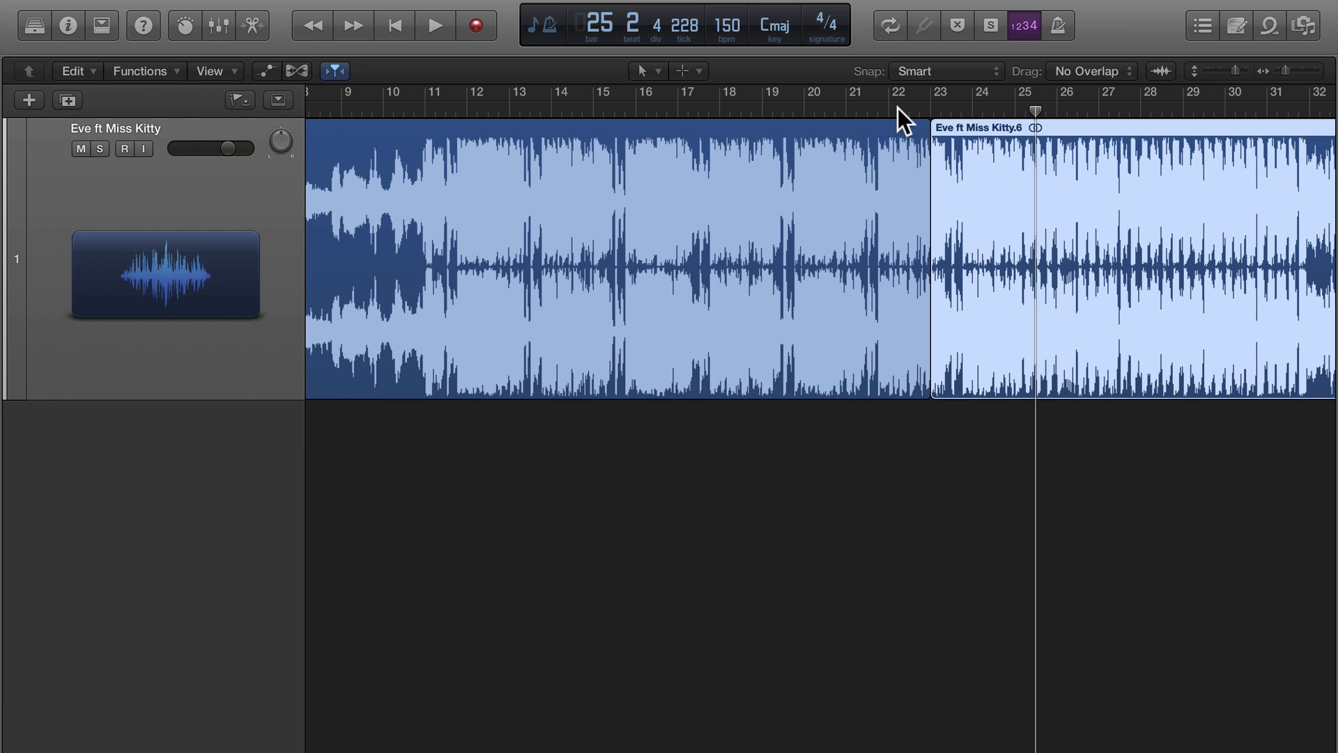
- Play from bar 22 across the new join to check it
left_click(898, 108)
key("space")
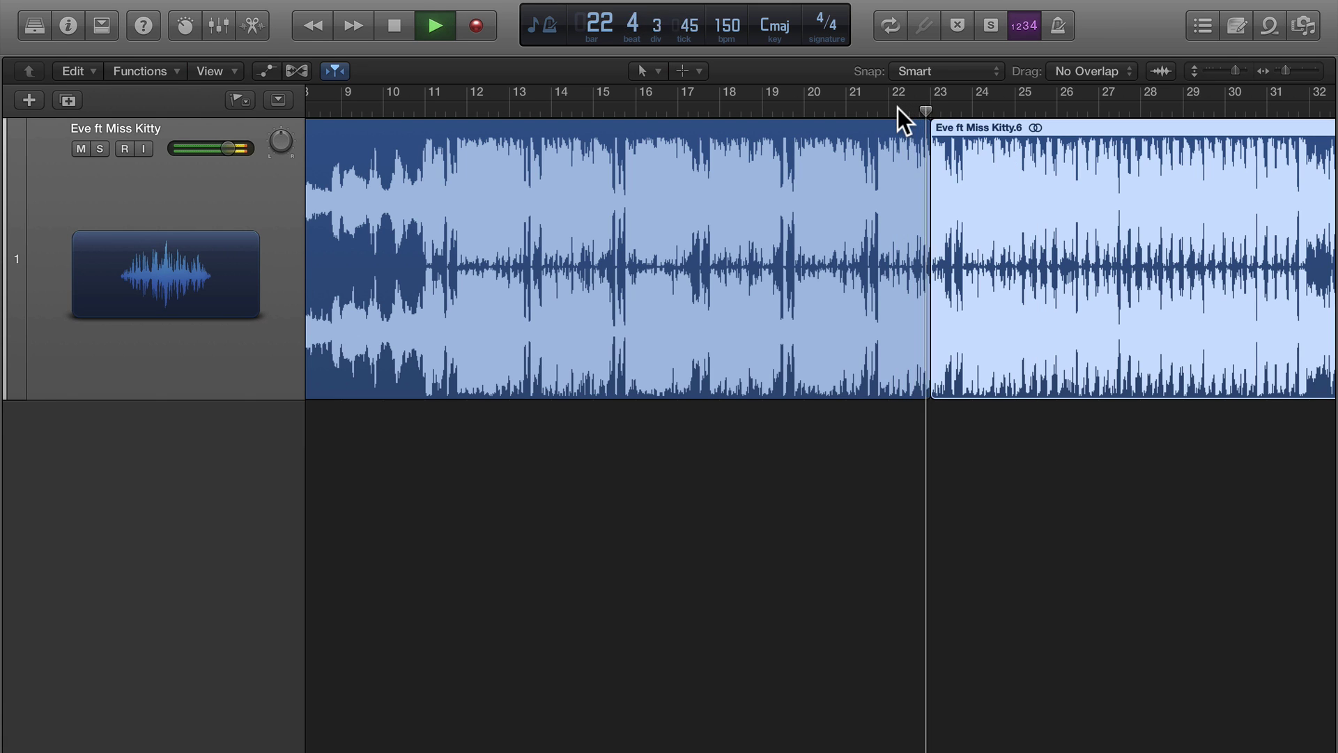
key("alt")
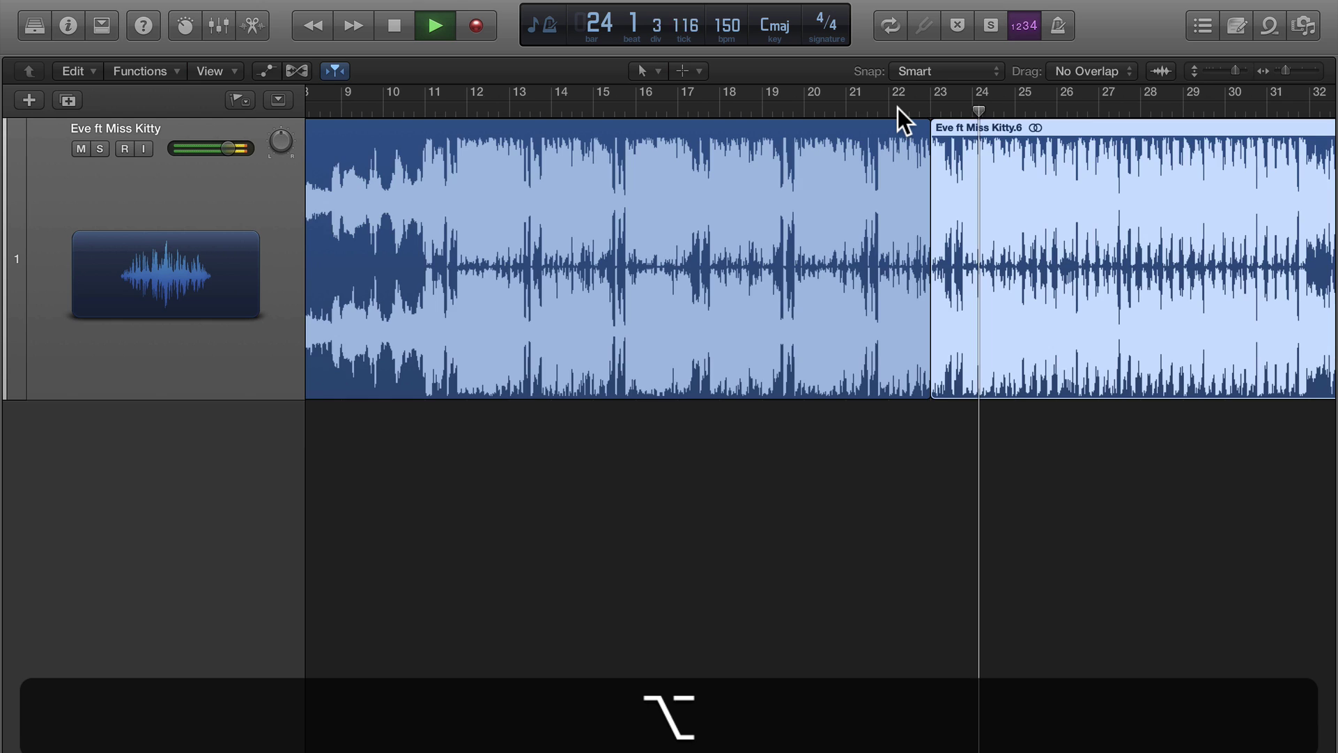
scroll(898, 108, "down", 2, "alt")
key("space")
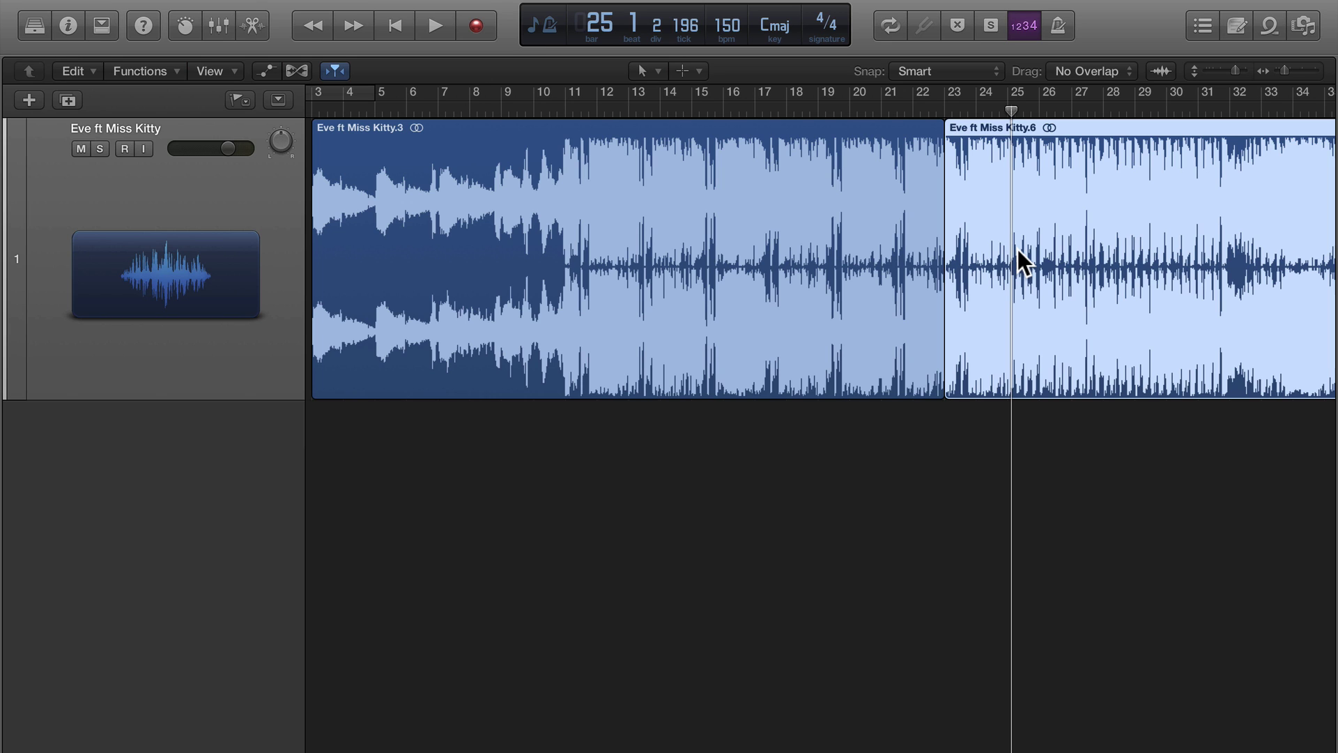
scroll(1017, 250, "right", 2)
scroll(1018, 249, "right", 2)
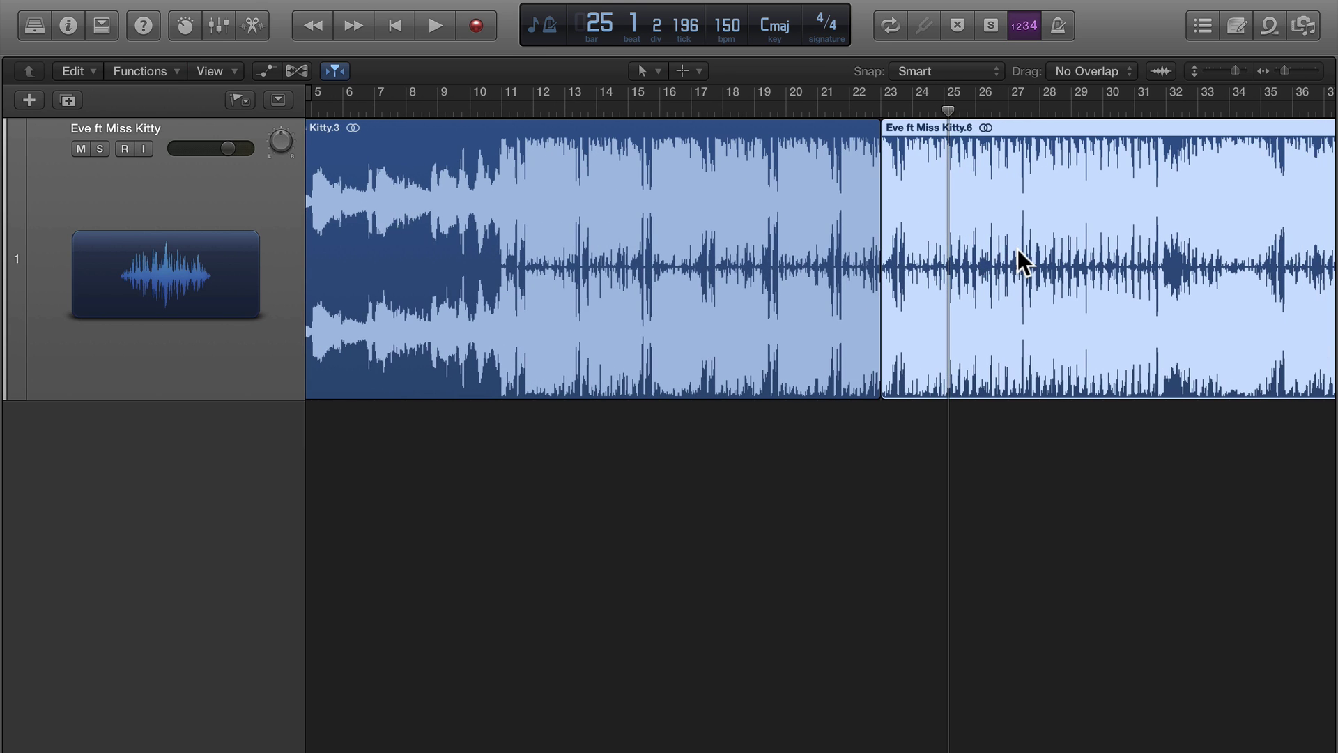